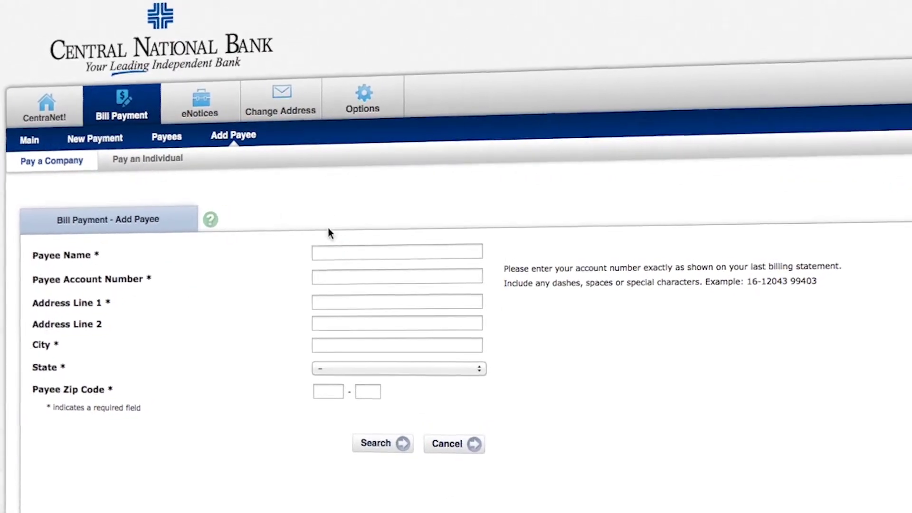
Enter Central National Bank as the payee name with account number N/A
click(388, 252)
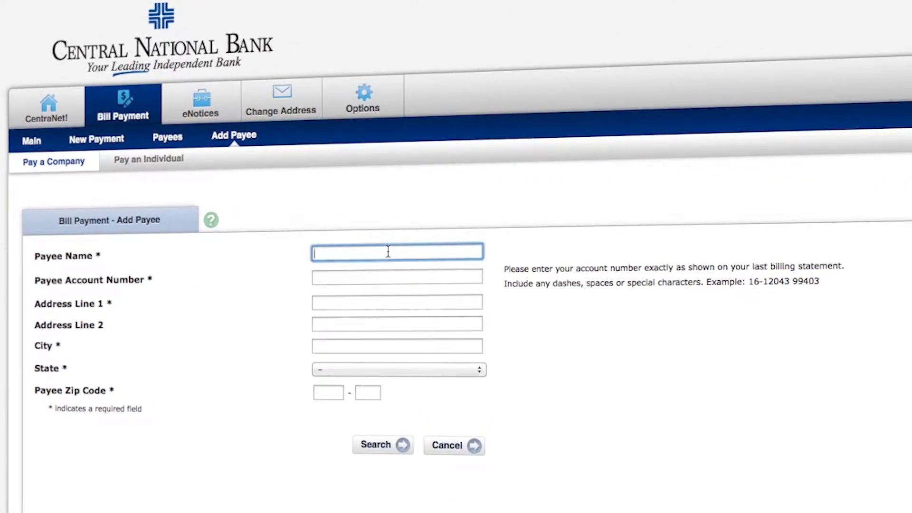
text(Central National Bank)
click(315, 277)
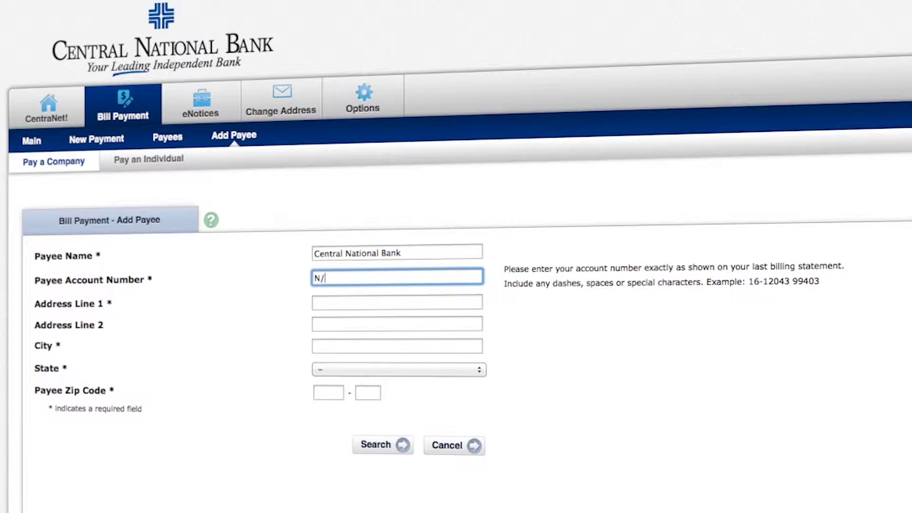
click(333, 303)
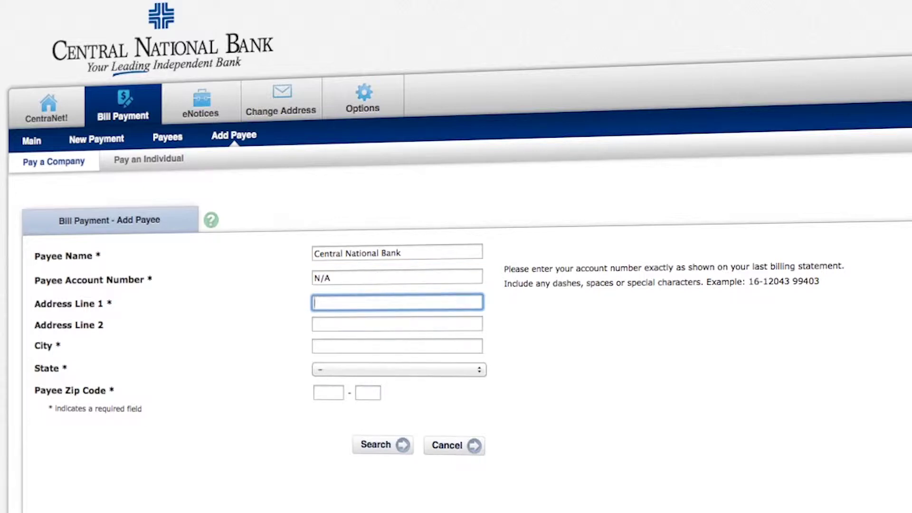
text(8320 W Highway 84)
key(Tab)
key(Tab)
text(Waco)
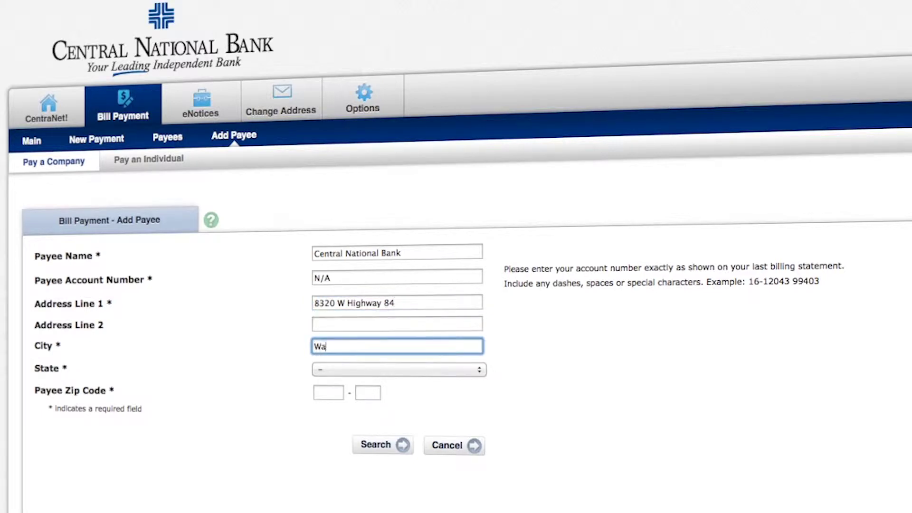
key(Tab)
key(t)
key(x)
key(Tab)
text(76)
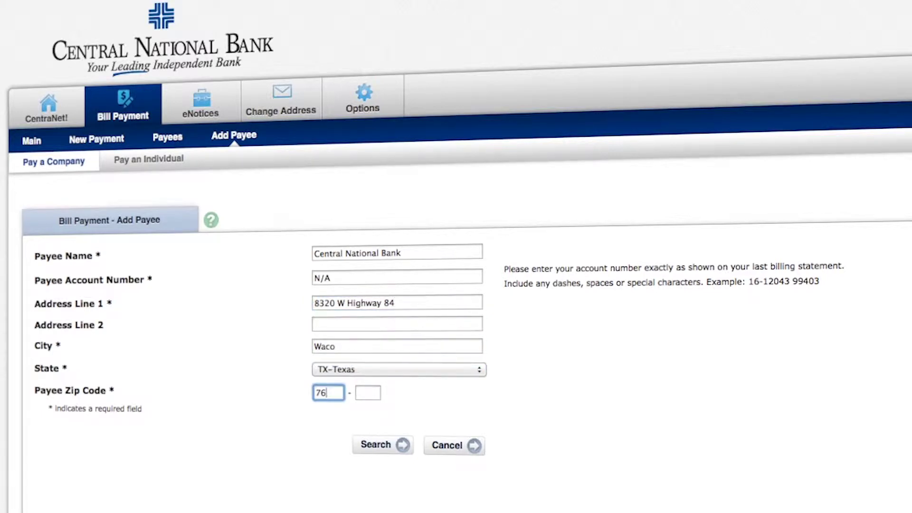
text(712)
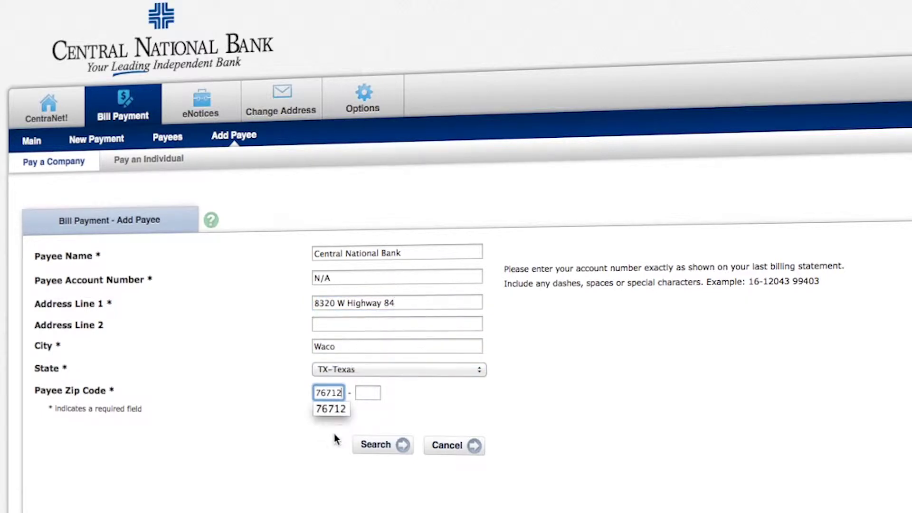
click(373, 446)
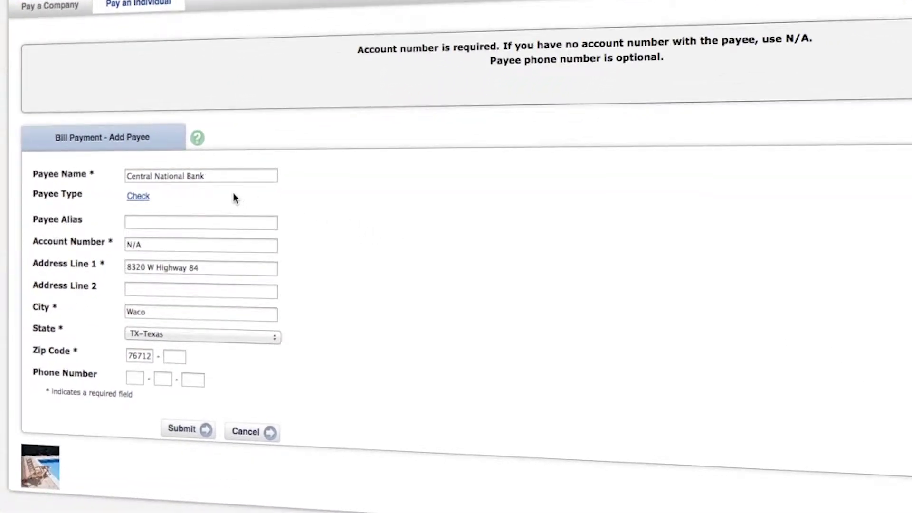
Enter the bank's phone number and save Central National Bank as a check payee
click(136, 372)
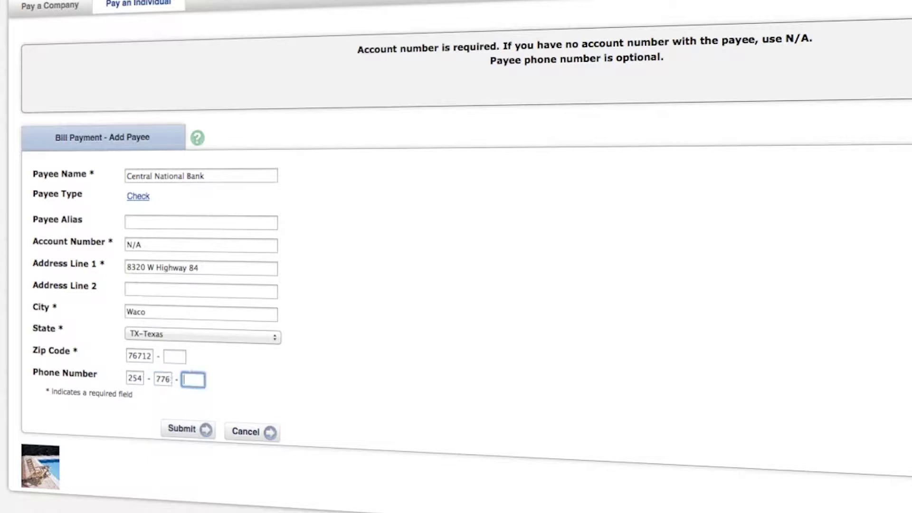
click(181, 429)
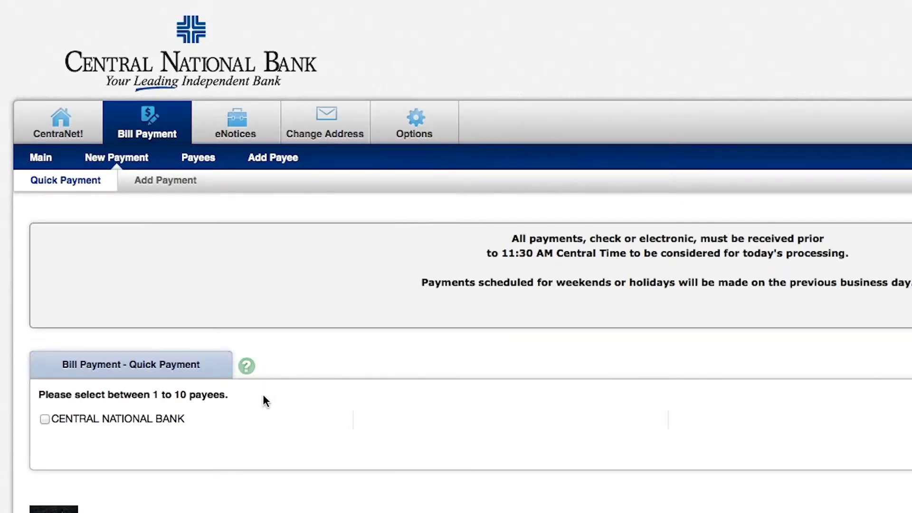
Select CENTRAL NATIONAL BANK on Quick Payment and continue to the payment schedule form
click(45, 419)
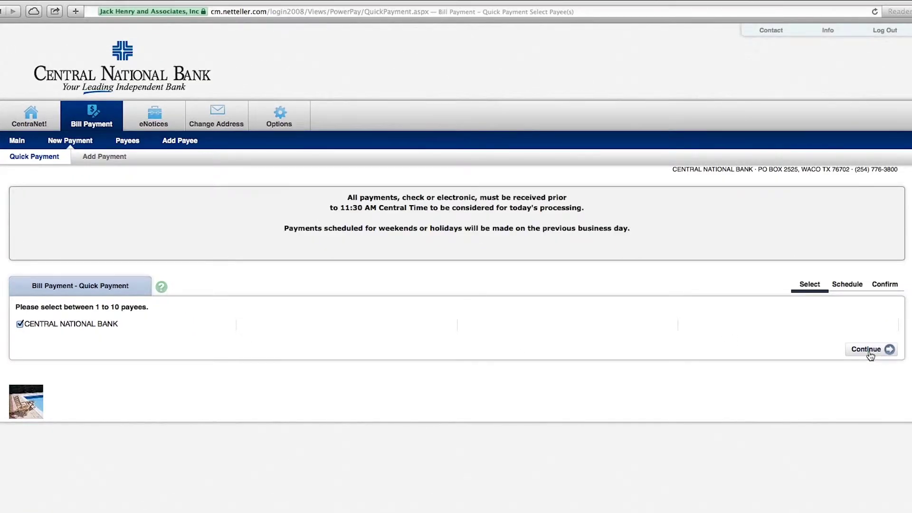
click(869, 352)
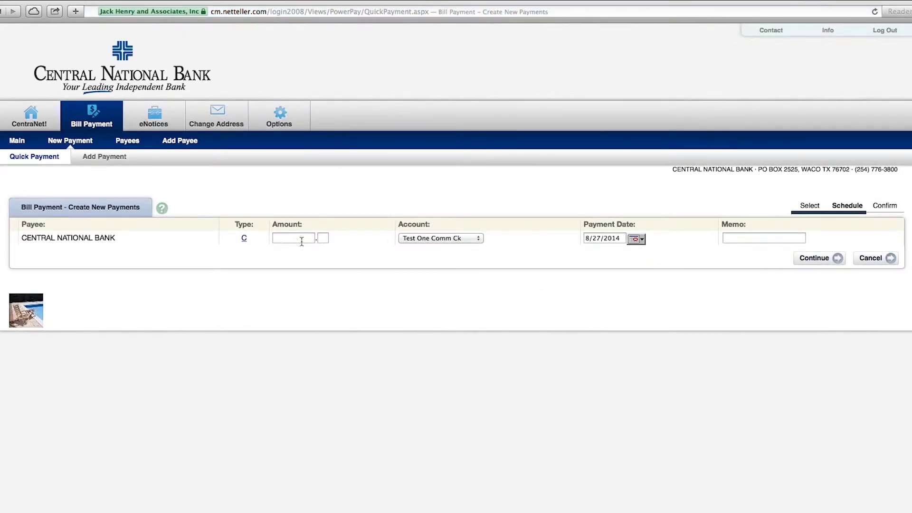
Set the payment amount to $1.00 paid from the Checking account
click(295, 240)
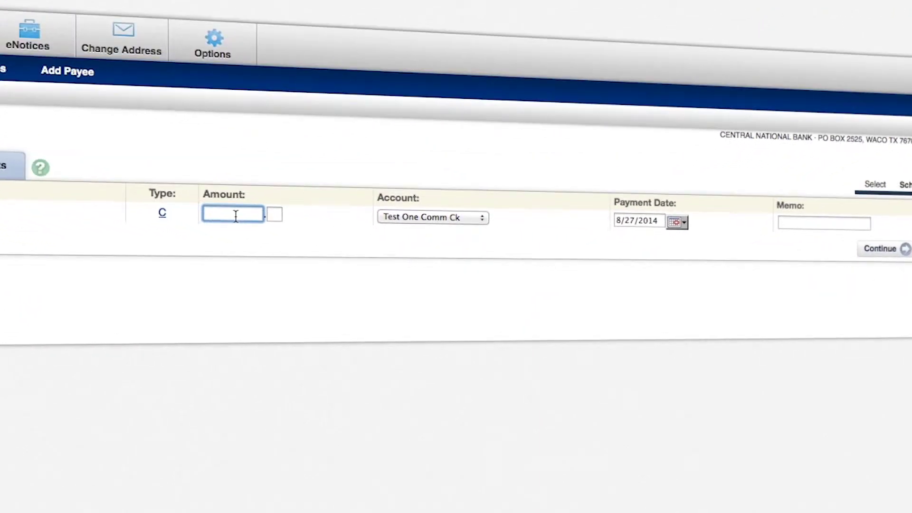
text(1)
key(Tab)
text(00)
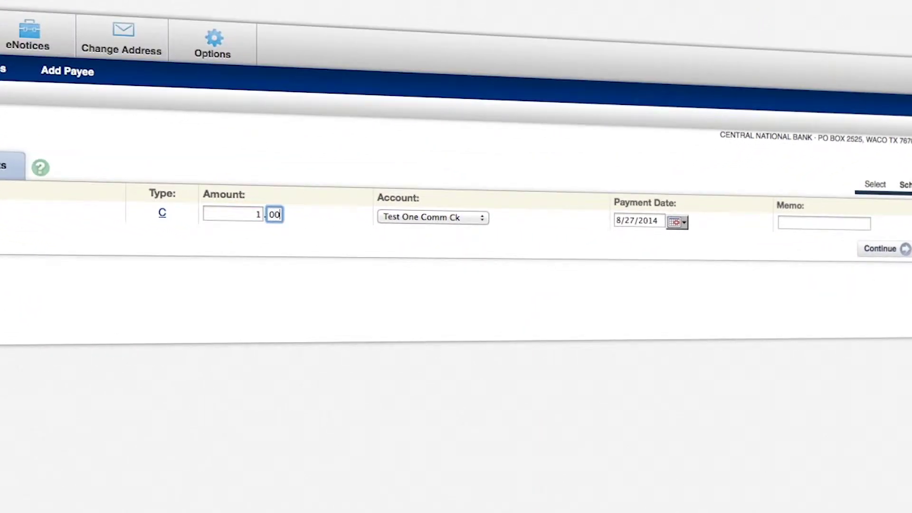
click(433, 217)
click(483, 222)
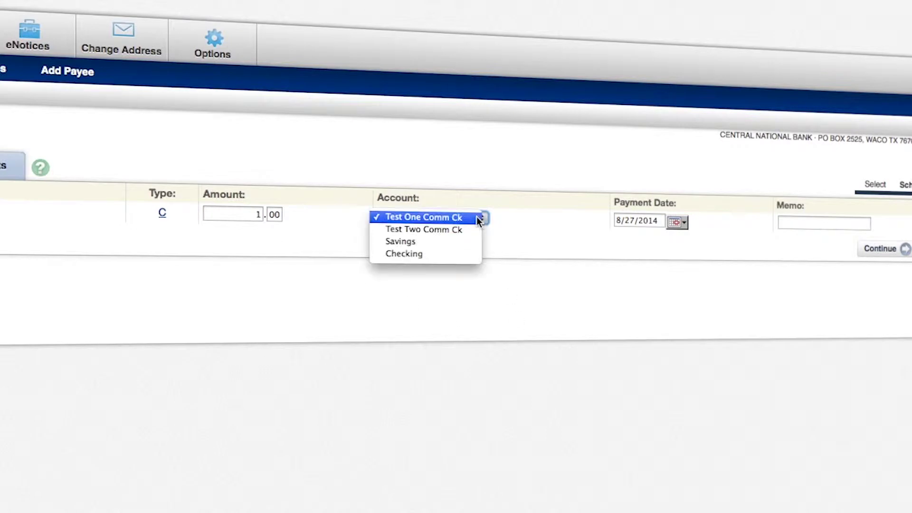
click(450, 254)
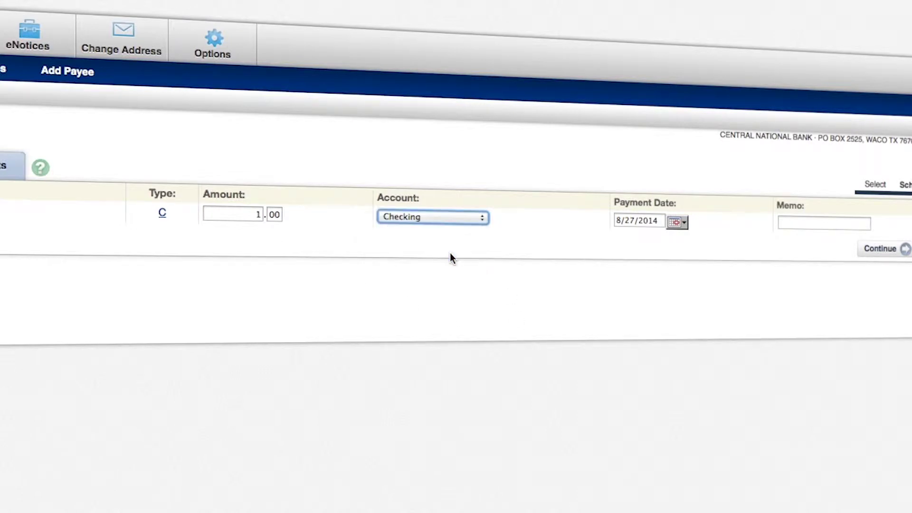
click(449, 253)
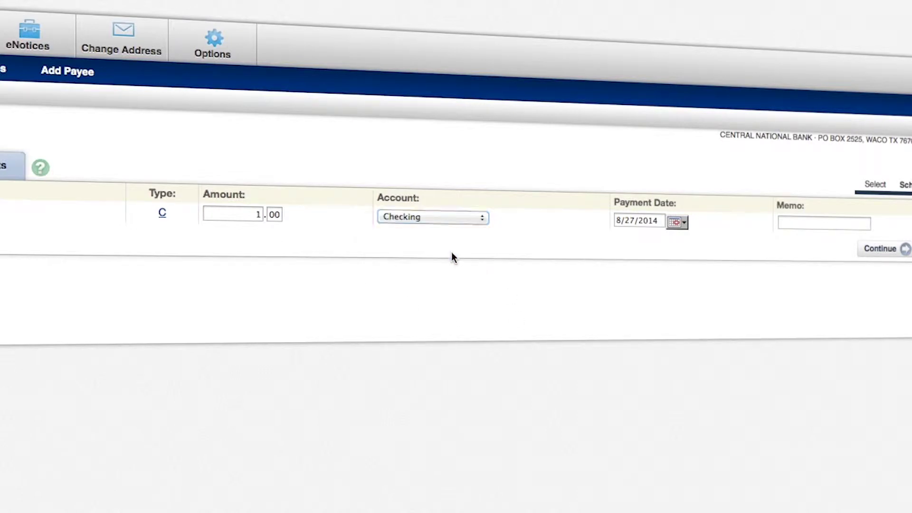
Set the payment date to September 25, 2014
click(686, 224)
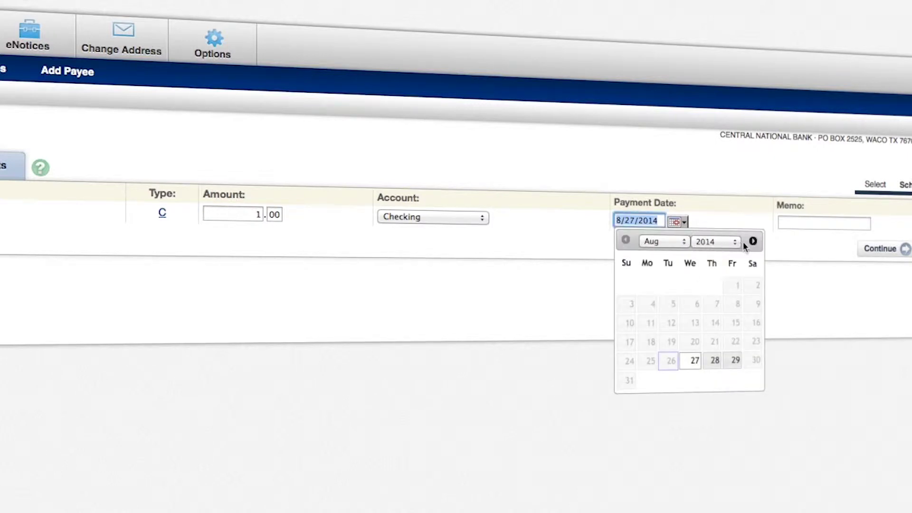
click(753, 241)
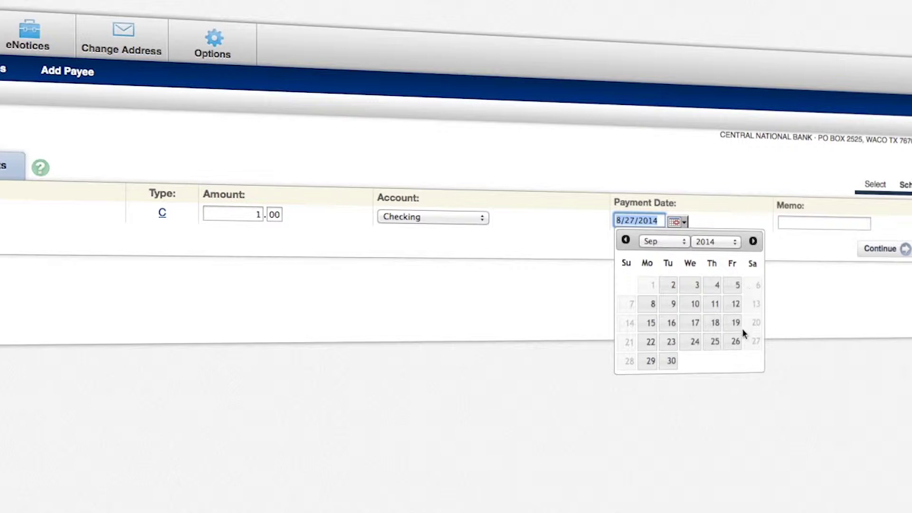
click(716, 346)
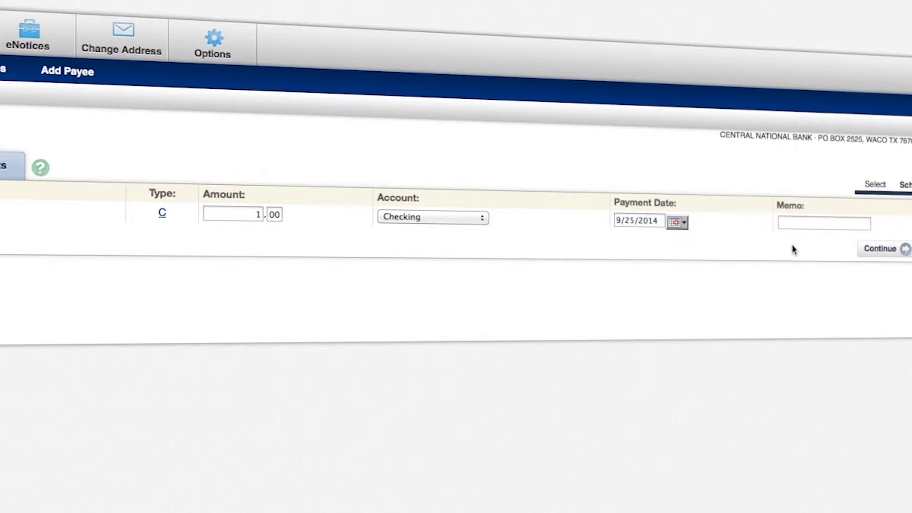
click(788, 223)
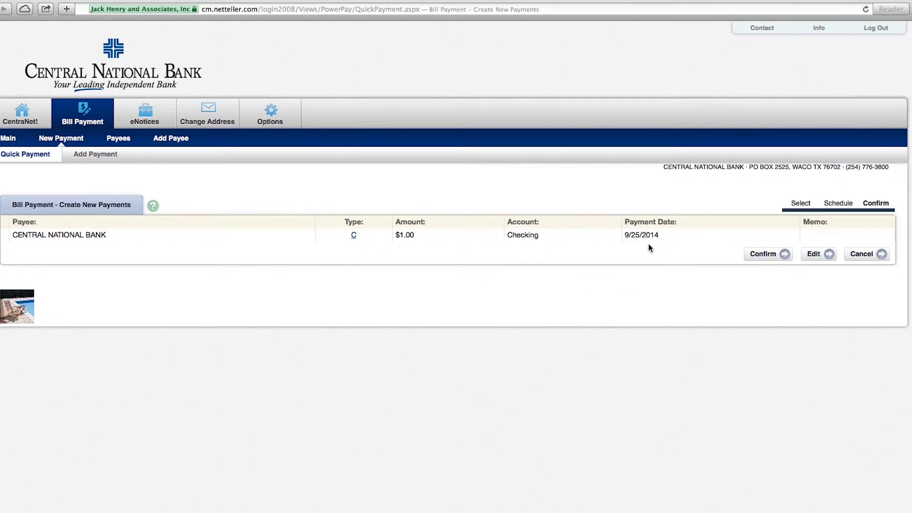
Confirm the $1.00 one-time payment from Checking for 9/25/2014
click(762, 257)
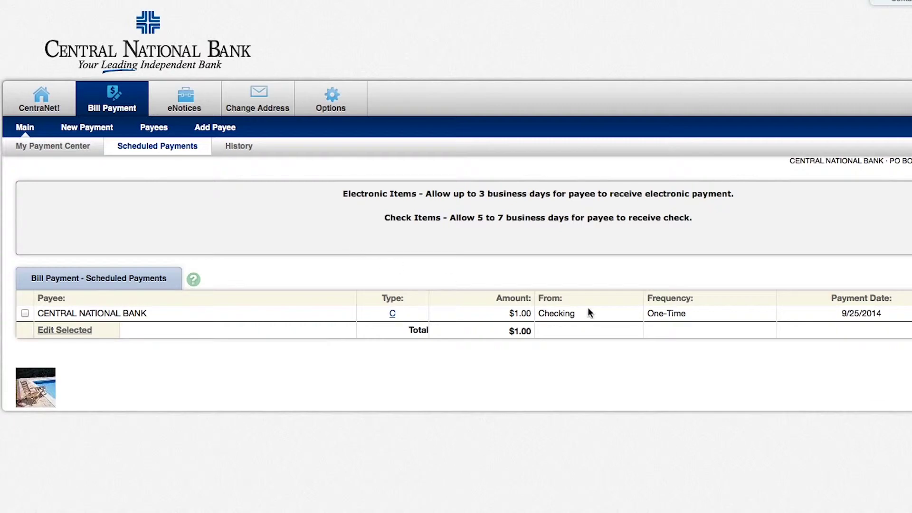
Start a new payment from Checking to Central National Bank
click(88, 128)
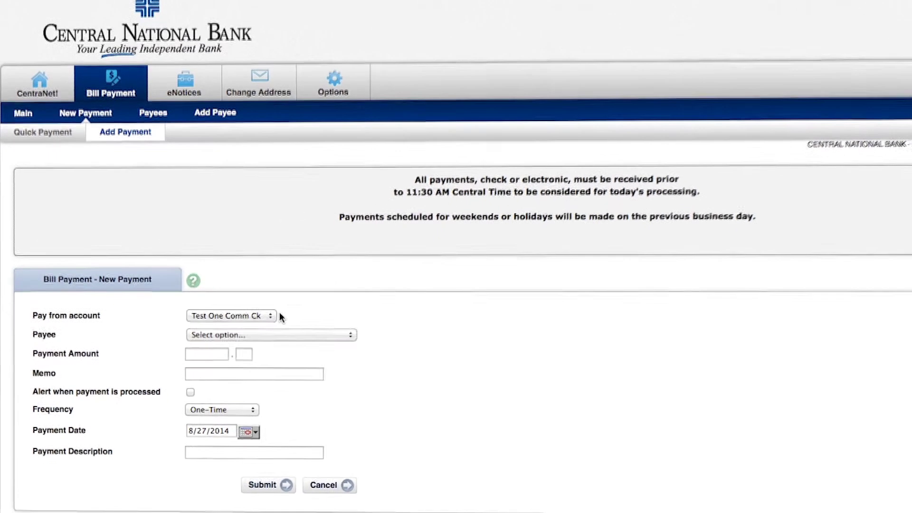
click(230, 325)
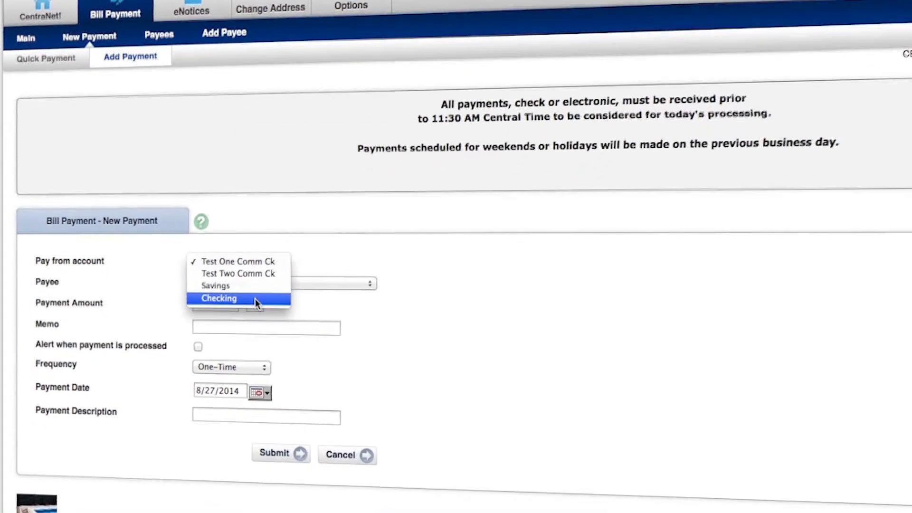
click(255, 301)
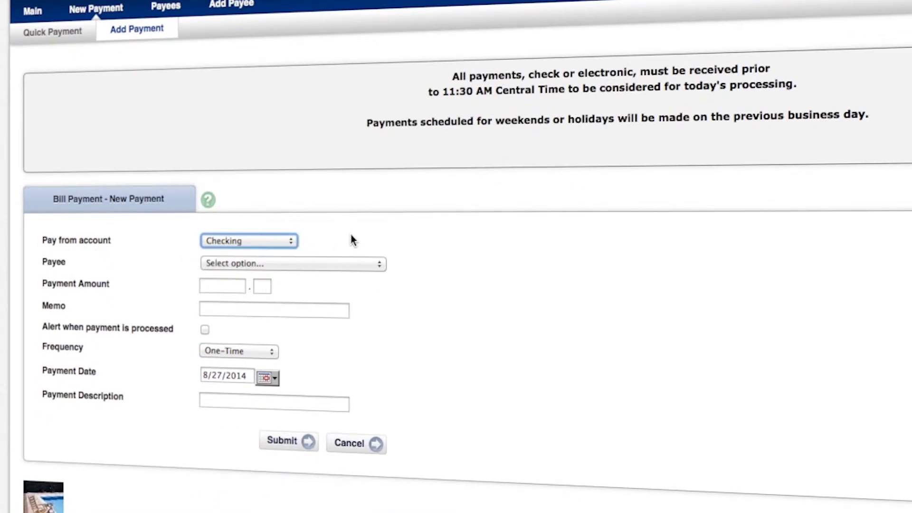
click(329, 264)
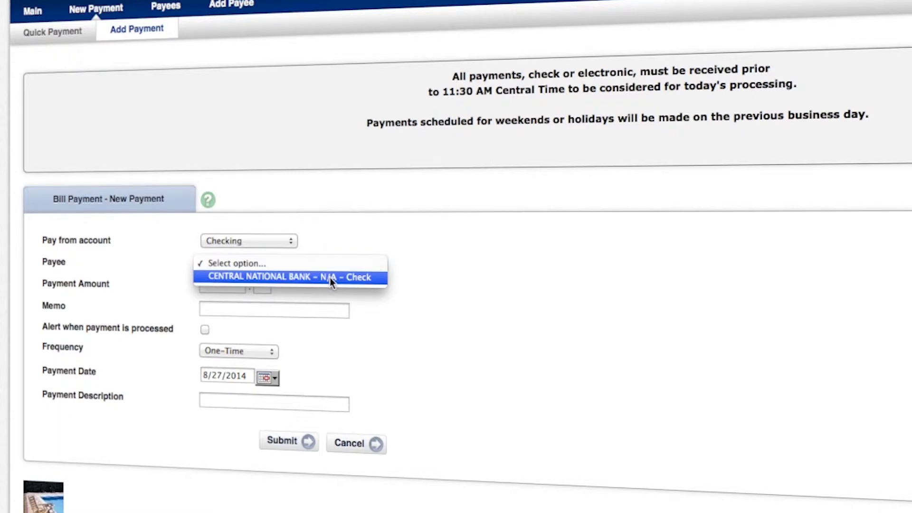
click(329, 278)
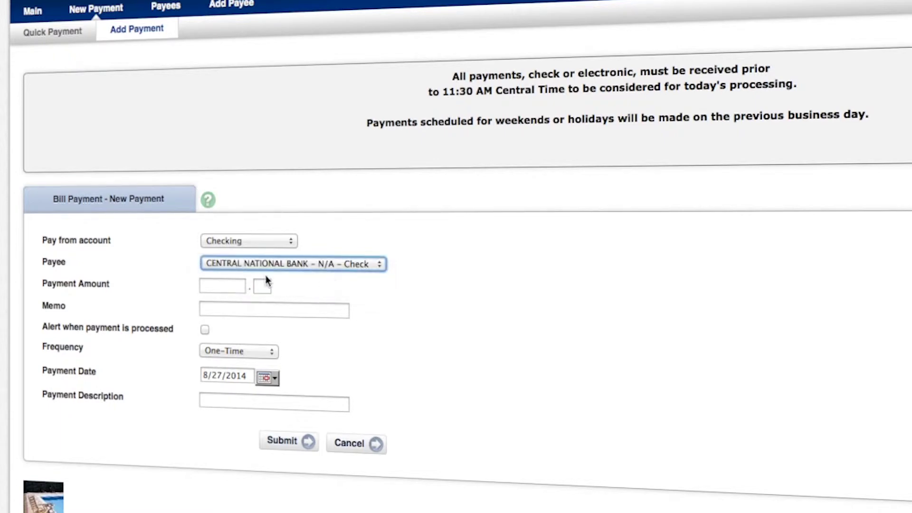
Set the amount to $1.00 and turn on the alert when the payment is processed
click(233, 286)
text(1)
key(Tab)
text(00)
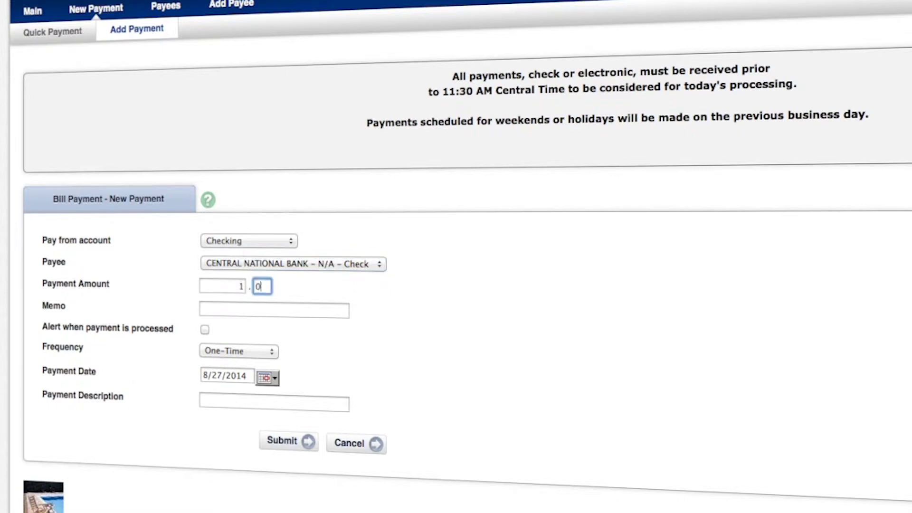
key(Tab)
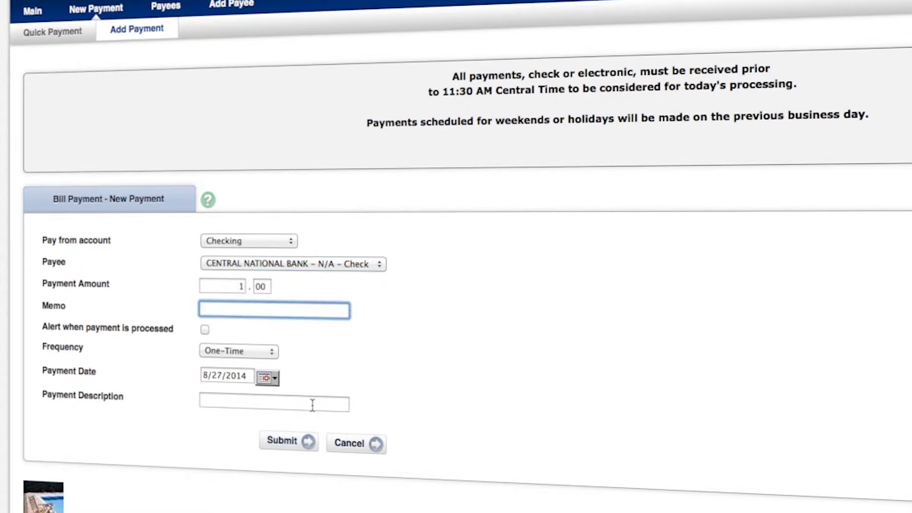
click(205, 330)
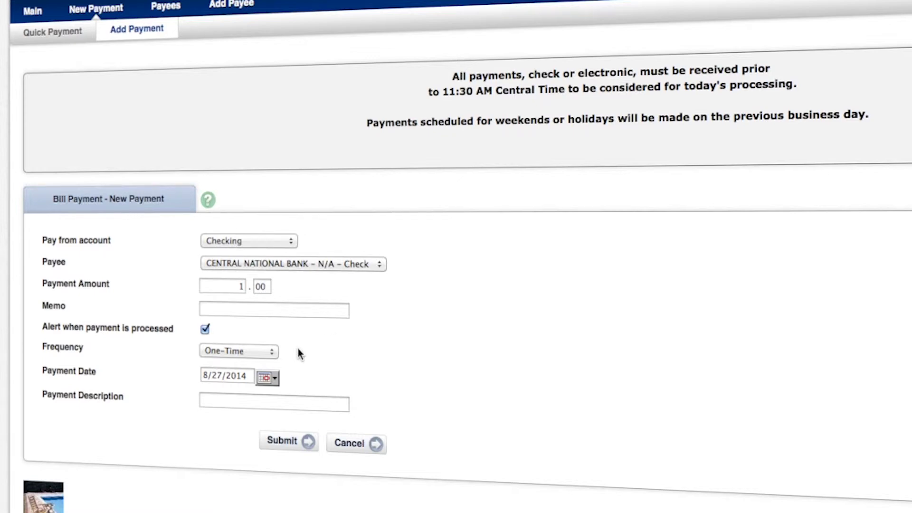
click(272, 354)
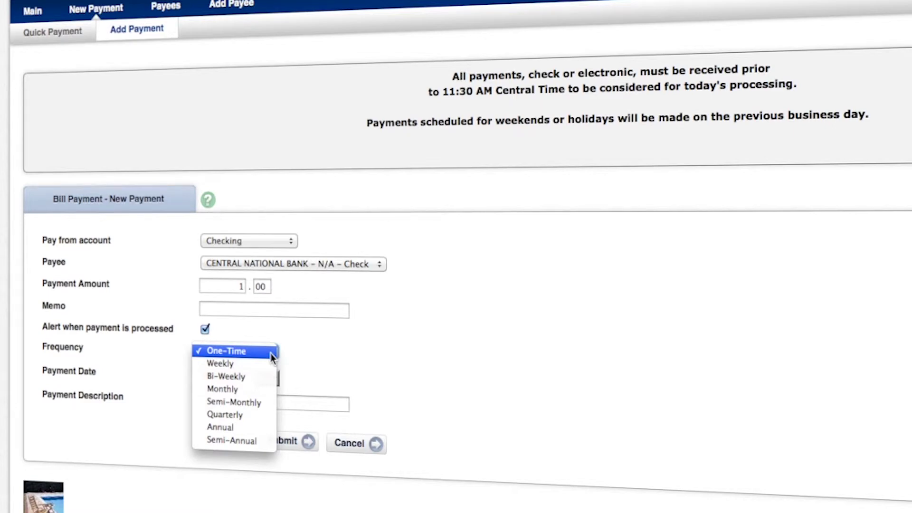
Make it monthly on the last business day, never expiring, described 'Bill Pay Tutorial', and submit
click(264, 389)
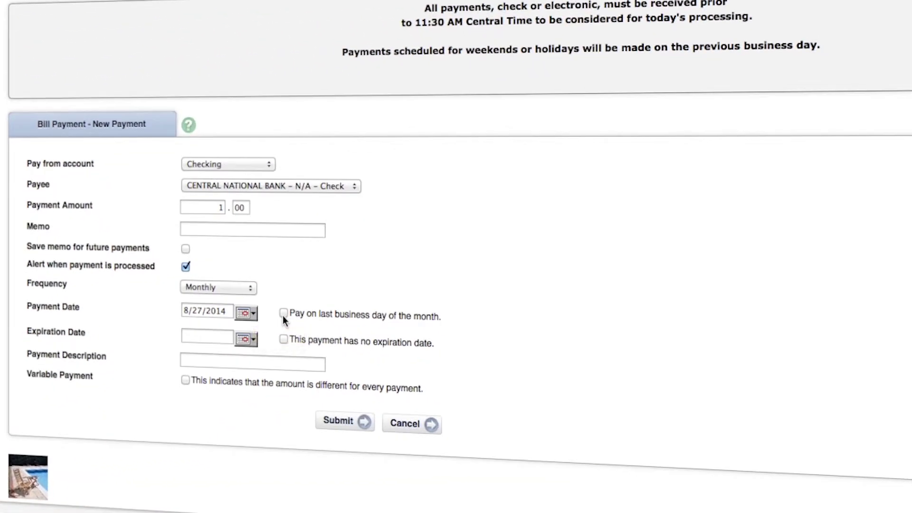
click(284, 313)
click(253, 338)
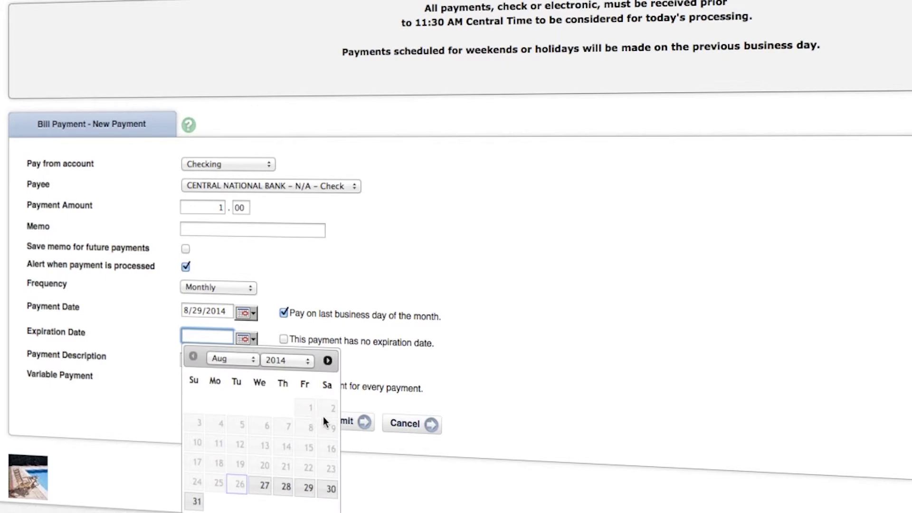
click(327, 361)
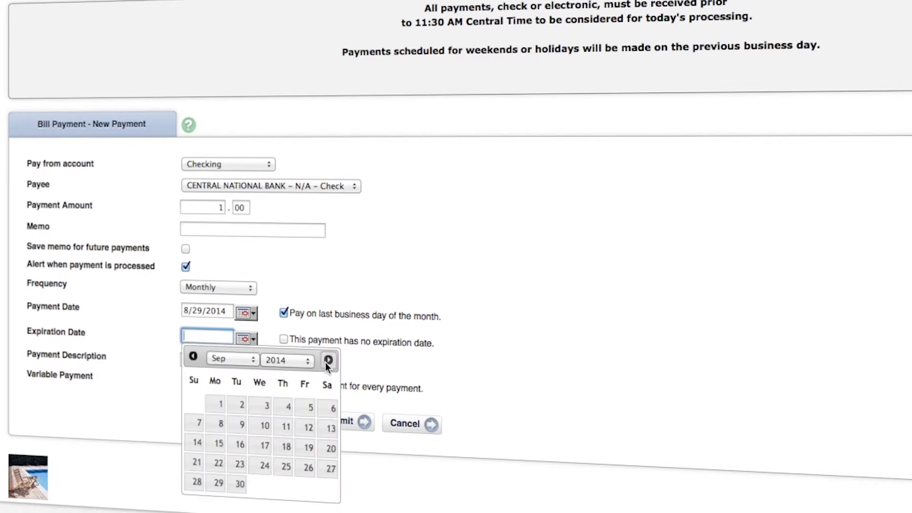
click(283, 340)
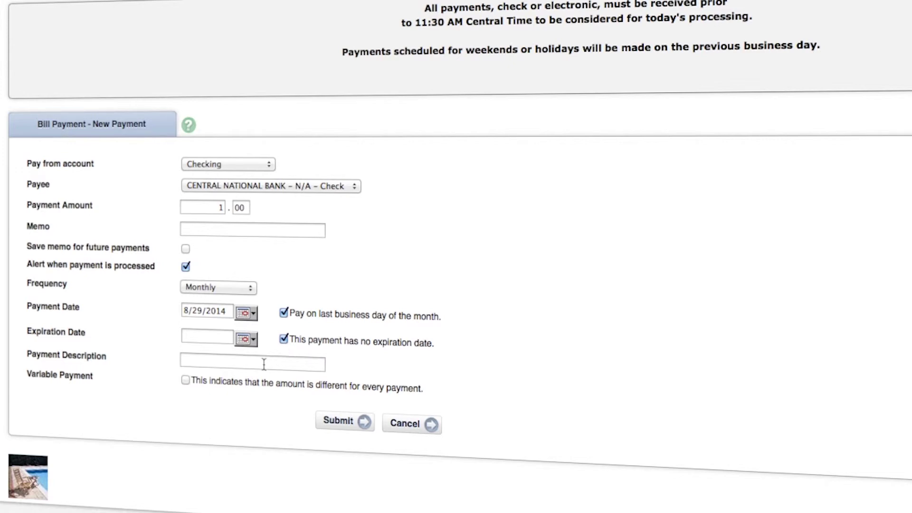
click(268, 364)
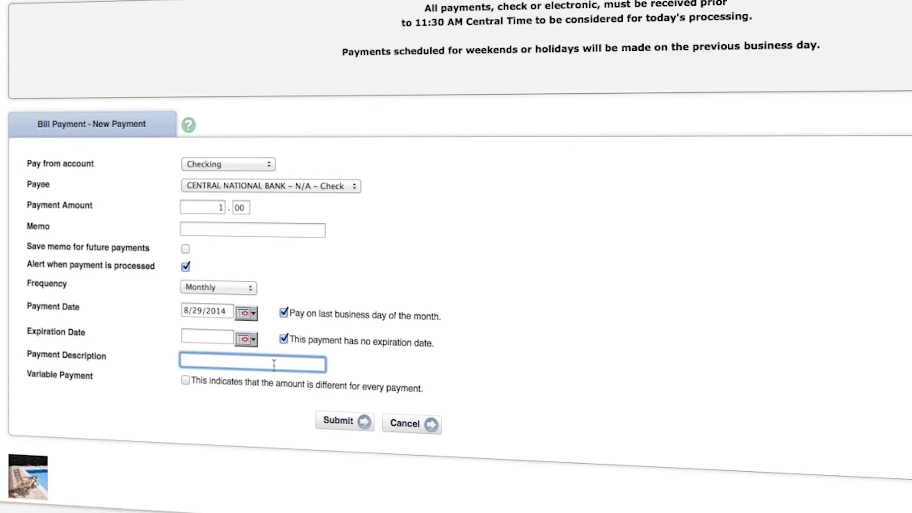
text(Bill Pay Tutorial)
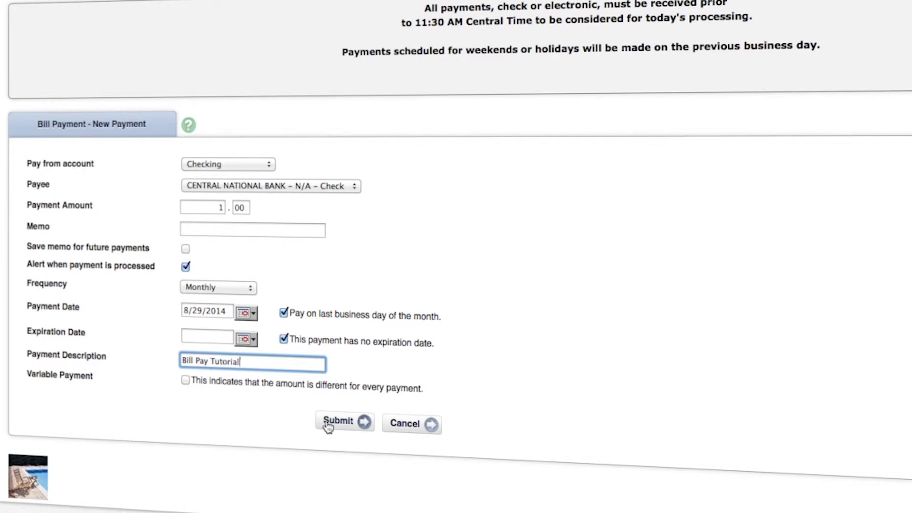
click(342, 429)
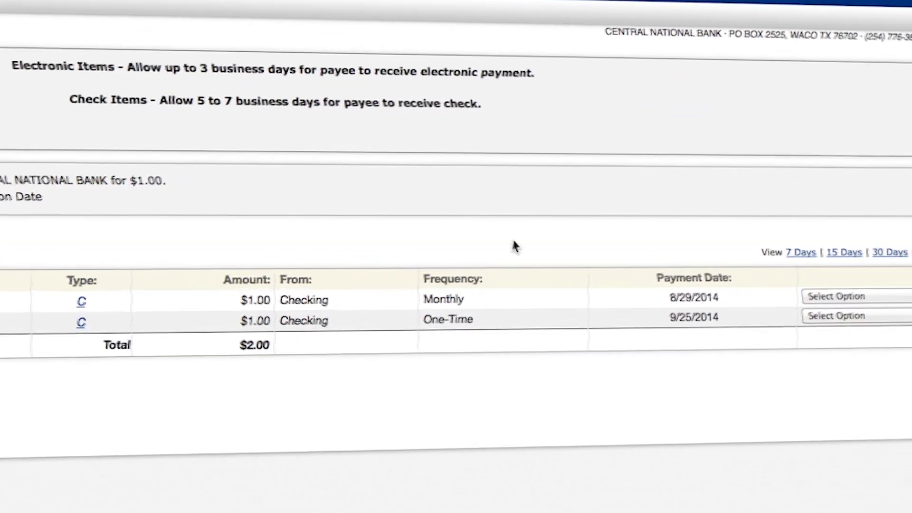
Open the Select Option actions for the monthly $1.00 payment
click(850, 297)
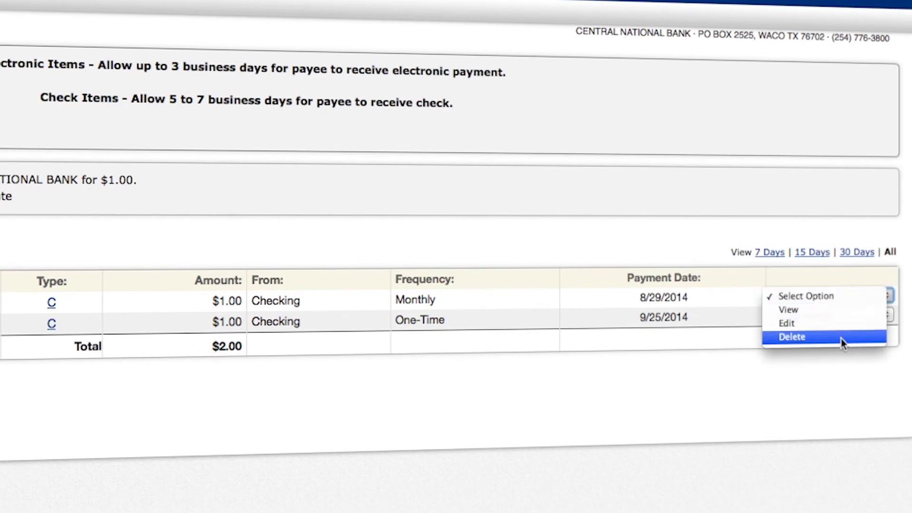